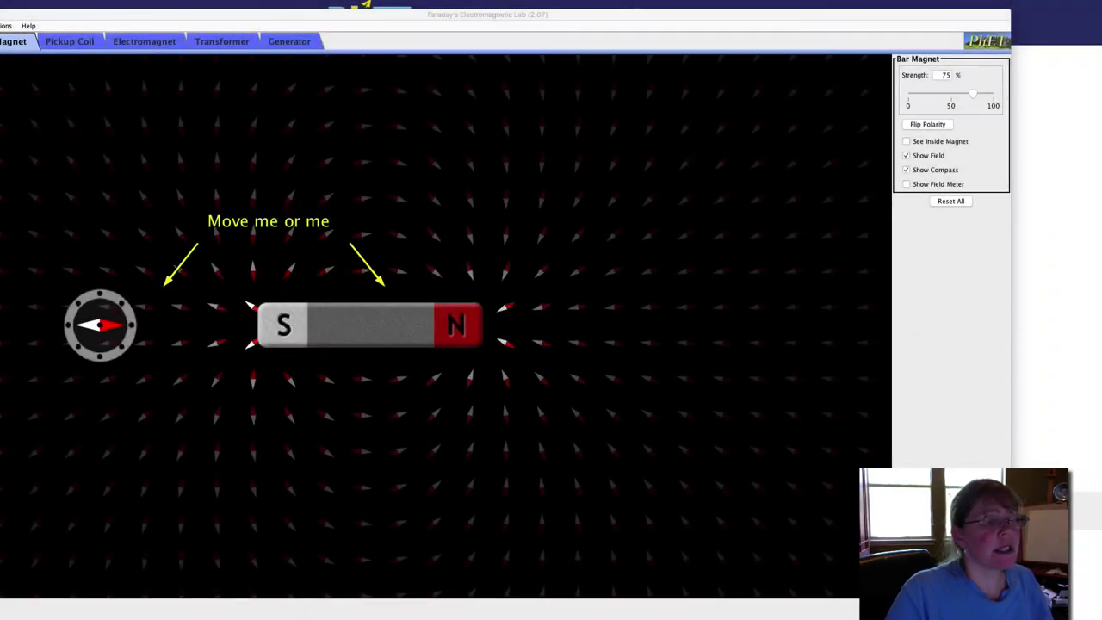
Move the bar magnet to the right and place the compass just above it
{"action": "key", "text": "super+Tab"}
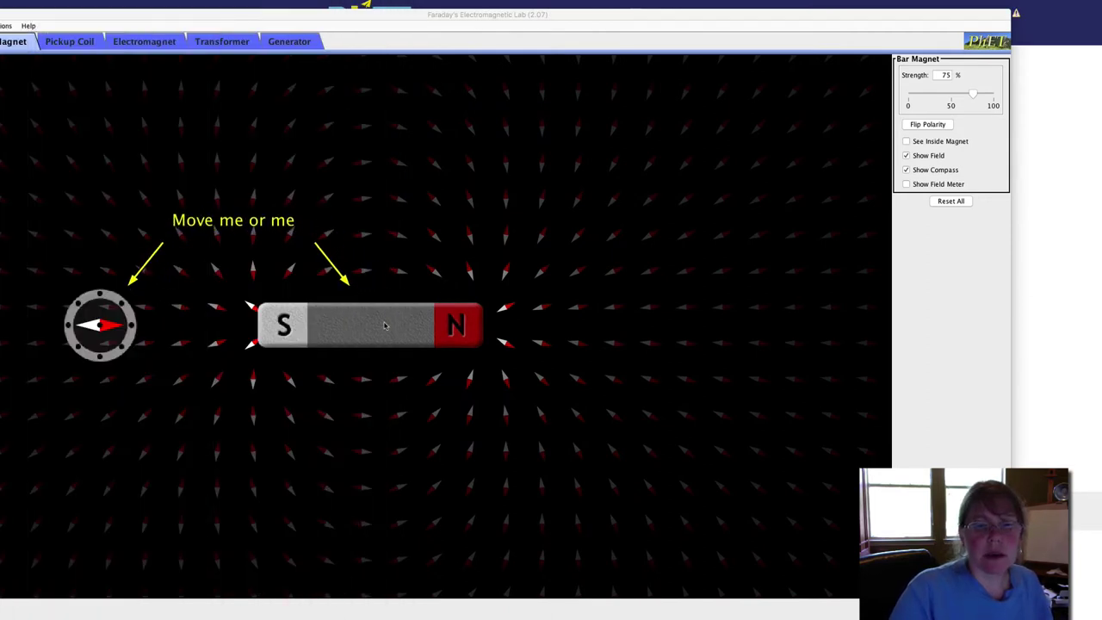
{"action": "mouse_move", "coordinate": [385, 326]}
{"action": "left_mouse_down"}
{"action": "mouse_move", "coordinate": [536, 305]}
{"action": "mouse_move", "coordinate": [477, 220]}
{"action": "mouse_move", "coordinate": [406, 289]}
{"action": "mouse_move", "coordinate": [440, 382]}
{"action": "mouse_move", "coordinate": [544, 351]}
{"action": "mouse_move", "coordinate": [505, 273]}
{"action": "mouse_move", "coordinate": [390, 303]}
{"action": "mouse_move", "coordinate": [407, 389]}
{"action": "mouse_move", "coordinate": [540, 398]}
{"action": "mouse_move", "coordinate": [553, 305]}
{"action": "mouse_move", "coordinate": [452, 251]}
{"action": "mouse_move", "coordinate": [418, 303]}
{"action": "mouse_move", "coordinate": [440, 375]}
{"action": "mouse_move", "coordinate": [525, 385]}
{"action": "mouse_move", "coordinate": [505, 302]}
{"action": "mouse_move", "coordinate": [458, 308]}
{"action": "left_mouse_up"}
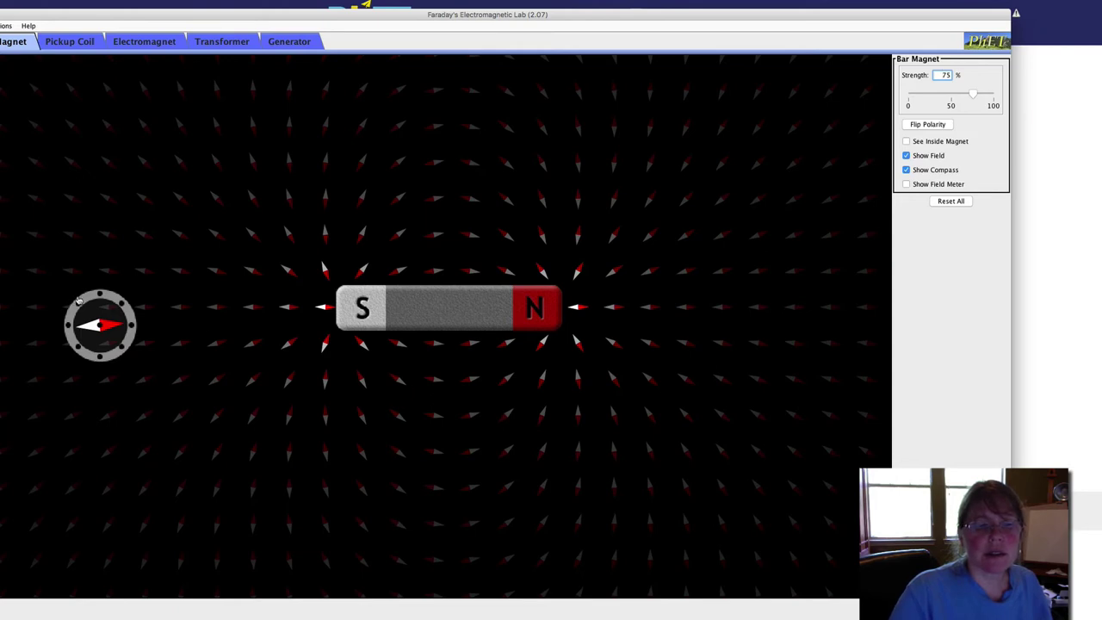
{"action": "left_click_drag", "start_coordinate": [77, 299], "coordinate": [481, 191]}
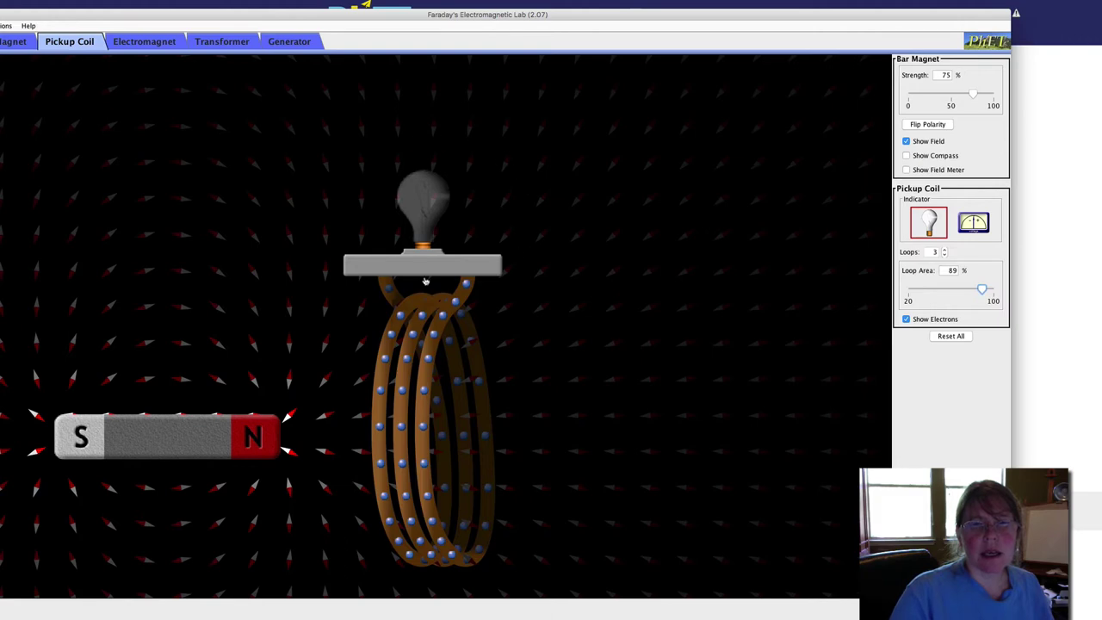
Swing the bar magnet past the bulb, slide the 3-loop coil over it, and push the magnet in
{"action": "left_click_drag", "start_coordinate": [159, 435], "coordinate": [221, 296]}
{"action": "left_click_drag", "start_coordinate": [220, 247], "coordinate": [228, 406]}
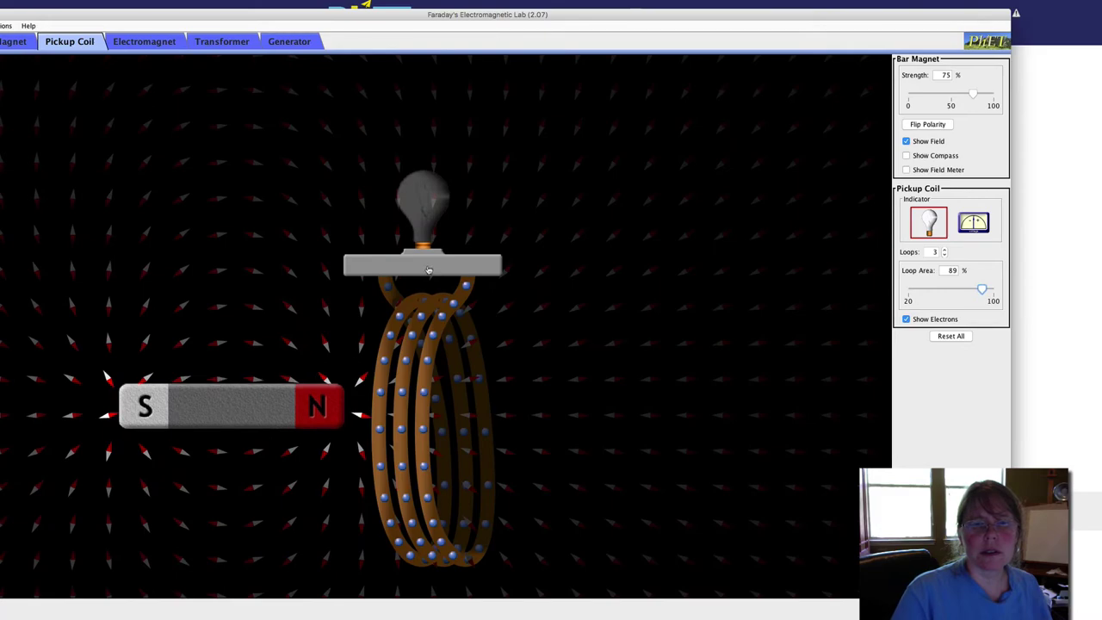
{"action": "left_click_drag", "start_coordinate": [430, 268], "coordinate": [590, 270]}
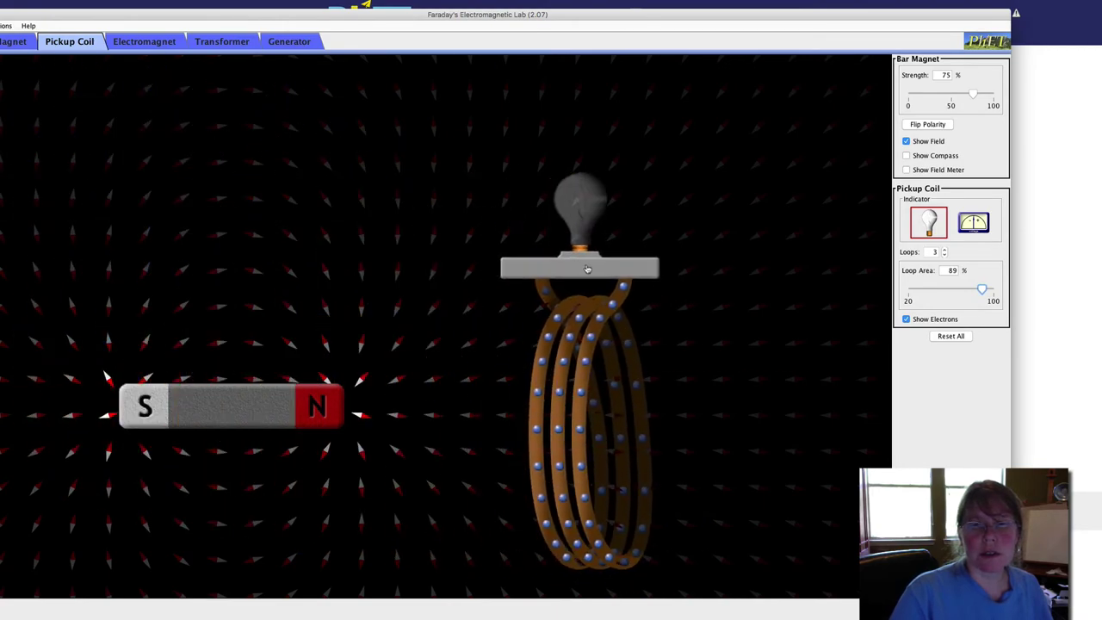
{"action": "left_click_drag", "start_coordinate": [292, 414], "coordinate": [664, 423]}
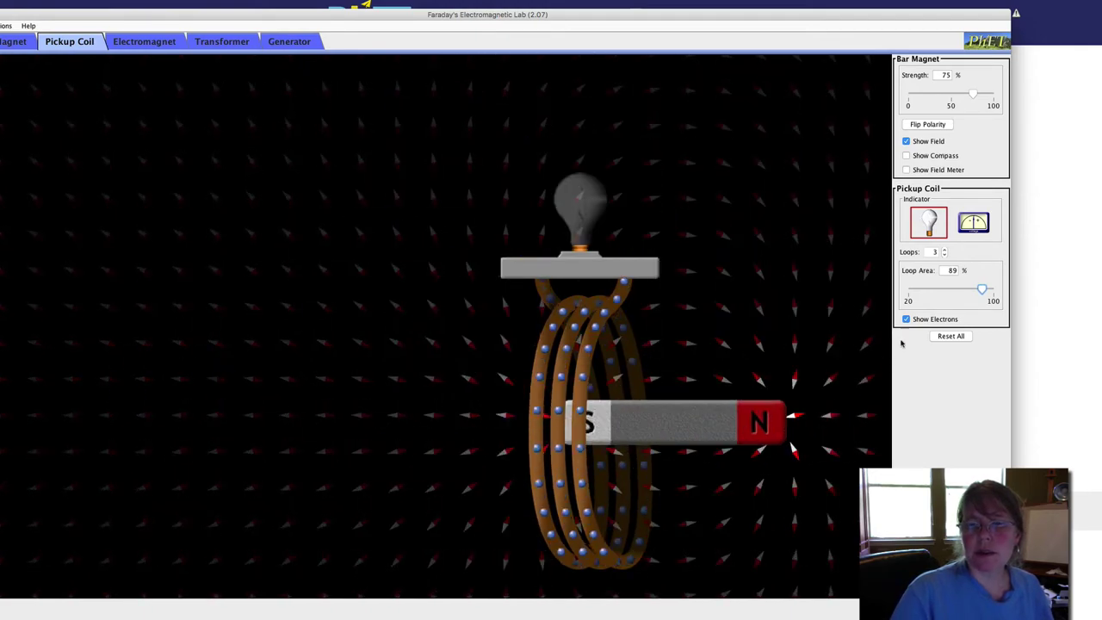
Set the coil to 2 loops and 26% loop area, sweeping magnet and coil through each other
{"action": "left_click", "coordinate": [944, 254]}
{"action": "left_click_drag", "start_coordinate": [709, 412], "coordinate": [732, 446]}
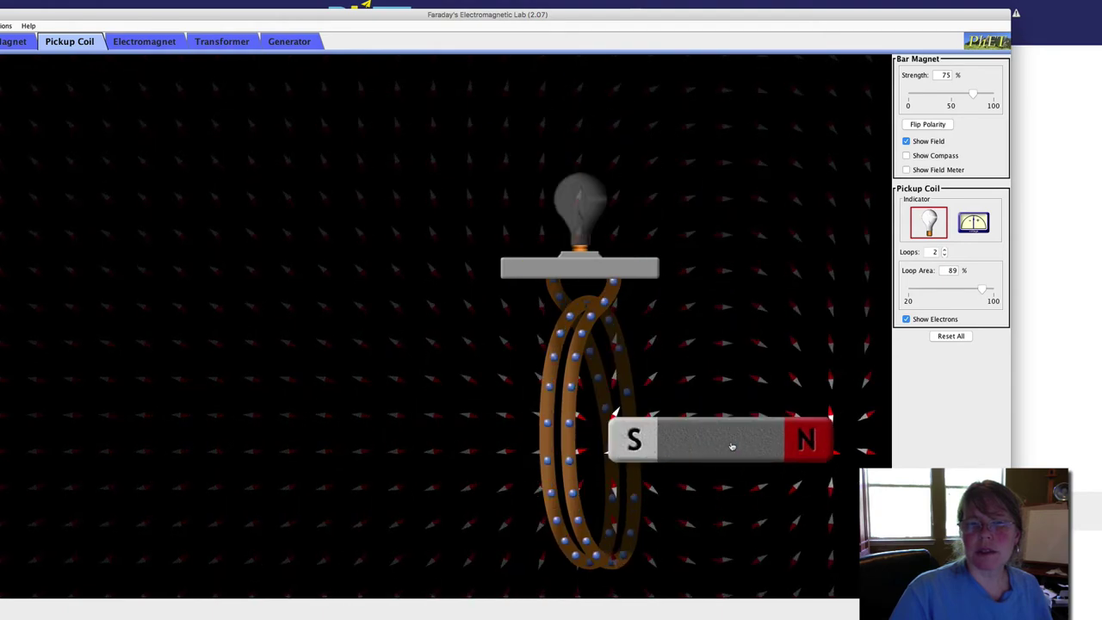
{"action": "left_click_drag", "start_coordinate": [984, 293], "coordinate": [916, 294]}
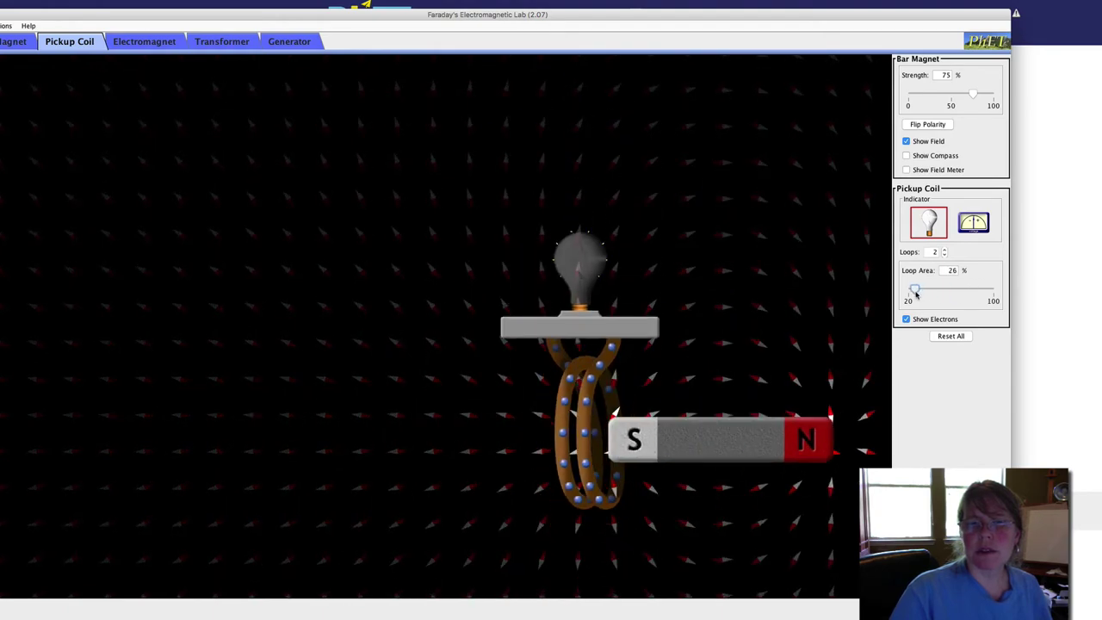
{"action": "left_click_drag", "start_coordinate": [719, 438], "coordinate": [376, 409]}
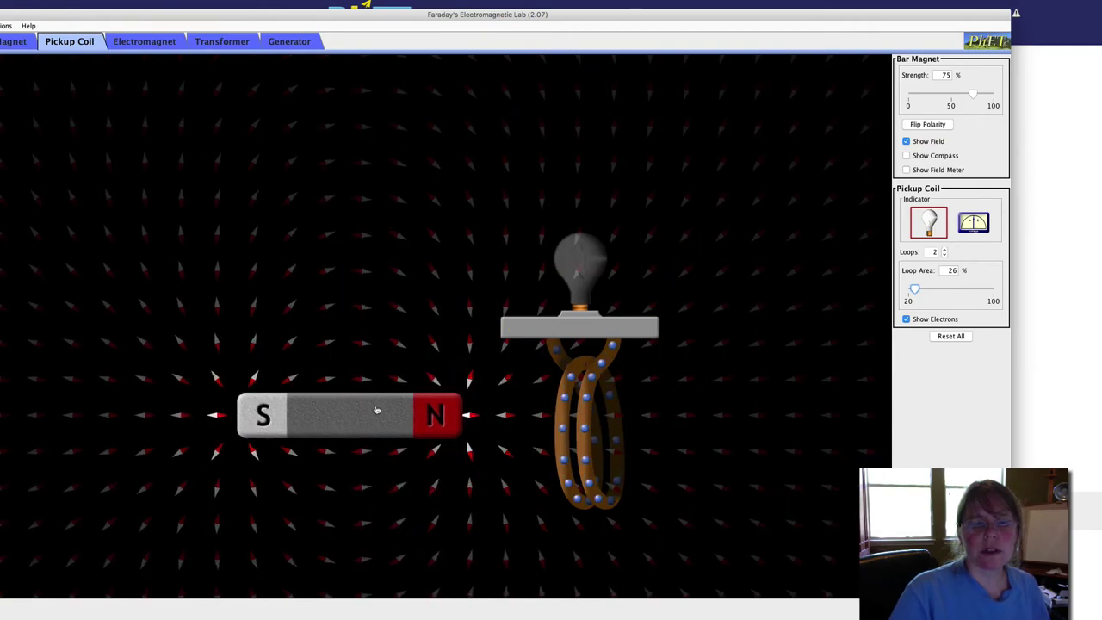
{"action": "left_click_drag", "start_coordinate": [593, 330], "coordinate": [192, 293]}
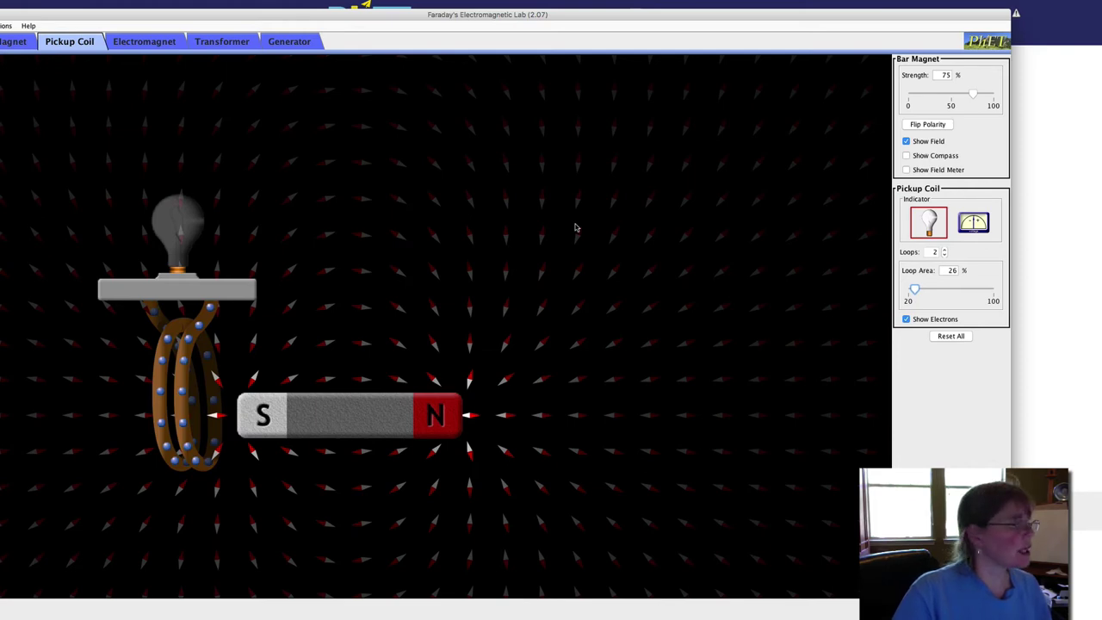
On the Electromagnet screen, move the 10 V battery-driven 4-loop coil across the field
{"action": "left_click", "coordinate": [146, 43]}
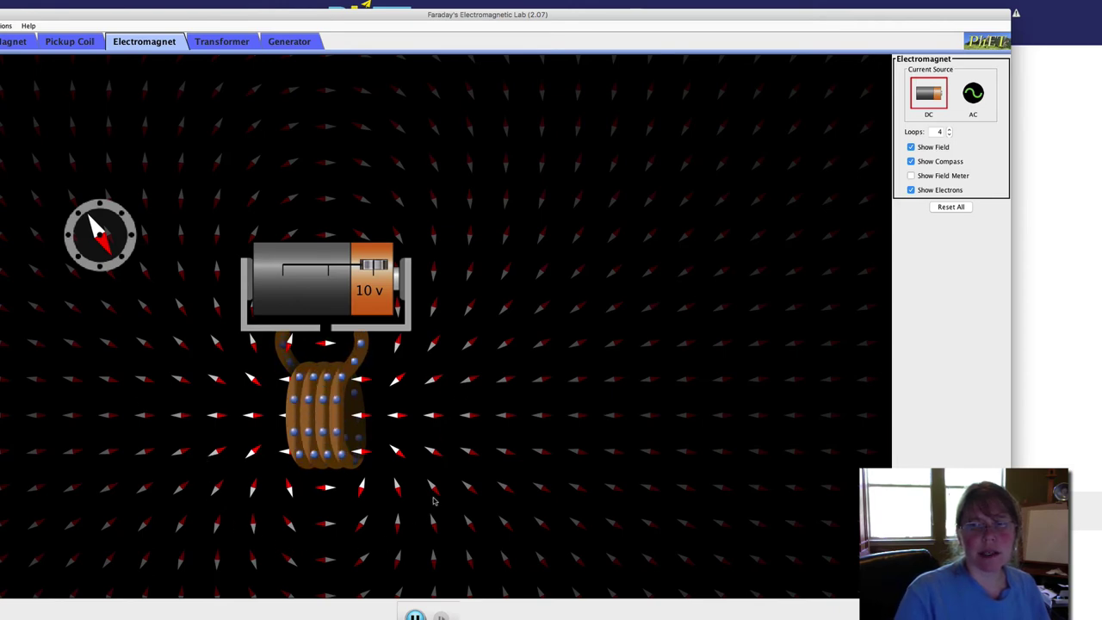
{"action": "left_click_drag", "start_coordinate": [291, 303], "coordinate": [483, 342]}
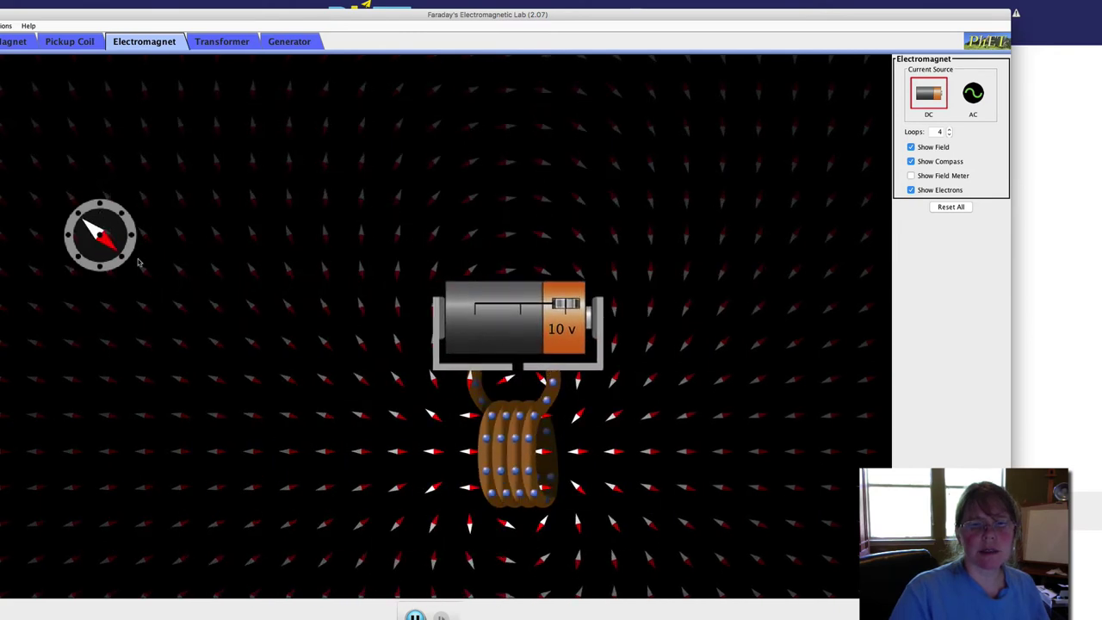
{"action": "left_click", "coordinate": [13, 42]}
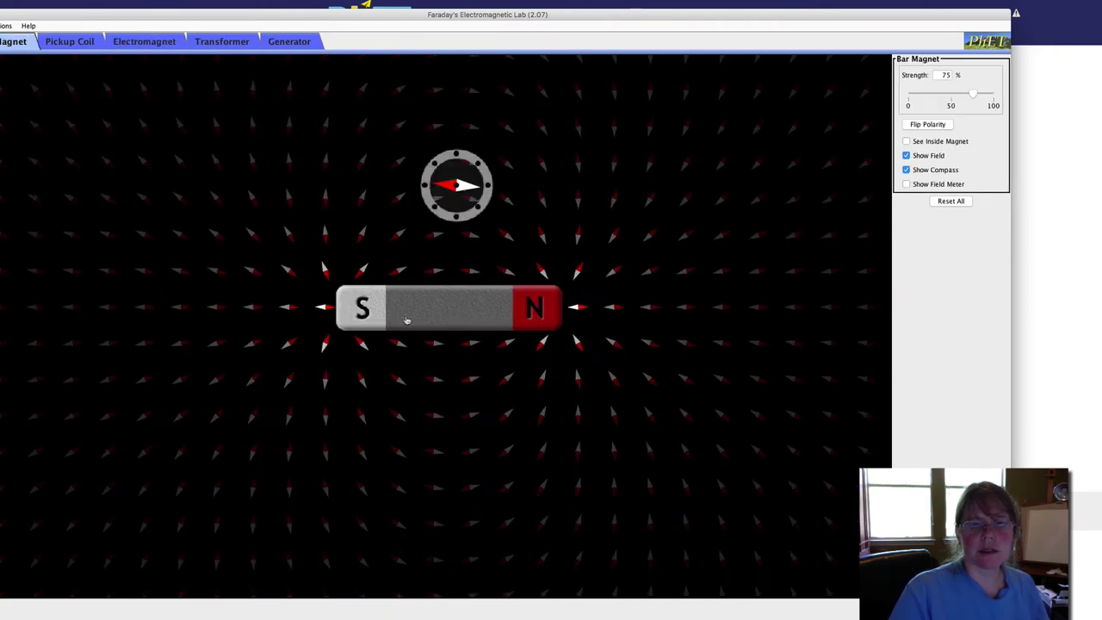
{"action": "left_click_drag", "start_coordinate": [406, 320], "coordinate": [325, 318]}
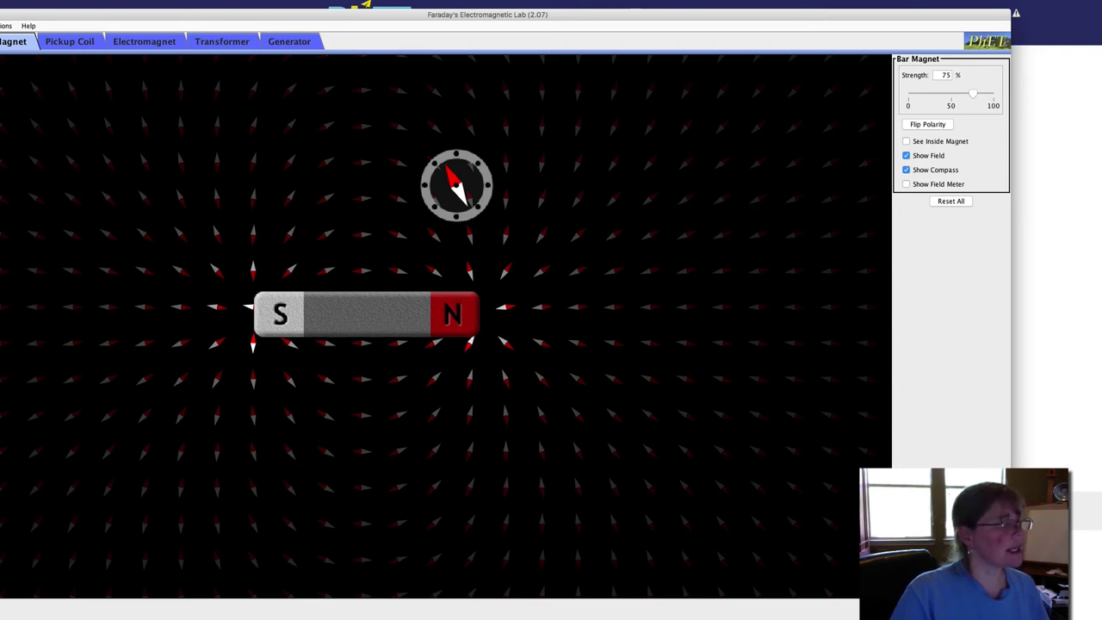
Switch the electromagnet's current source from the 10 V battery to AC
{"action": "left_click", "coordinate": [151, 43]}
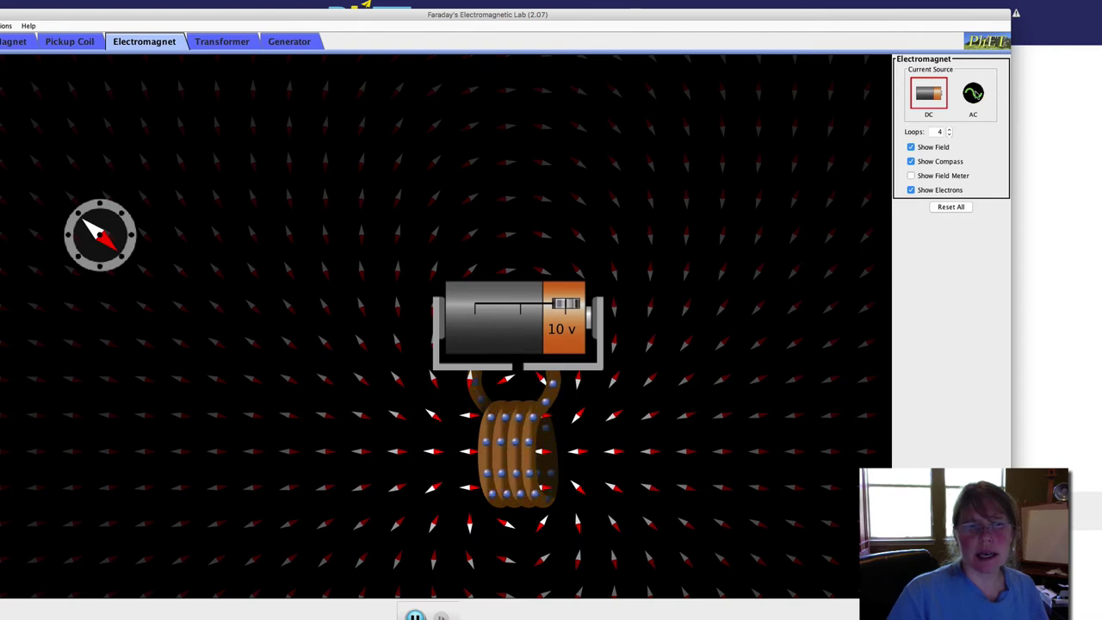
{"action": "left_click", "coordinate": [973, 94]}
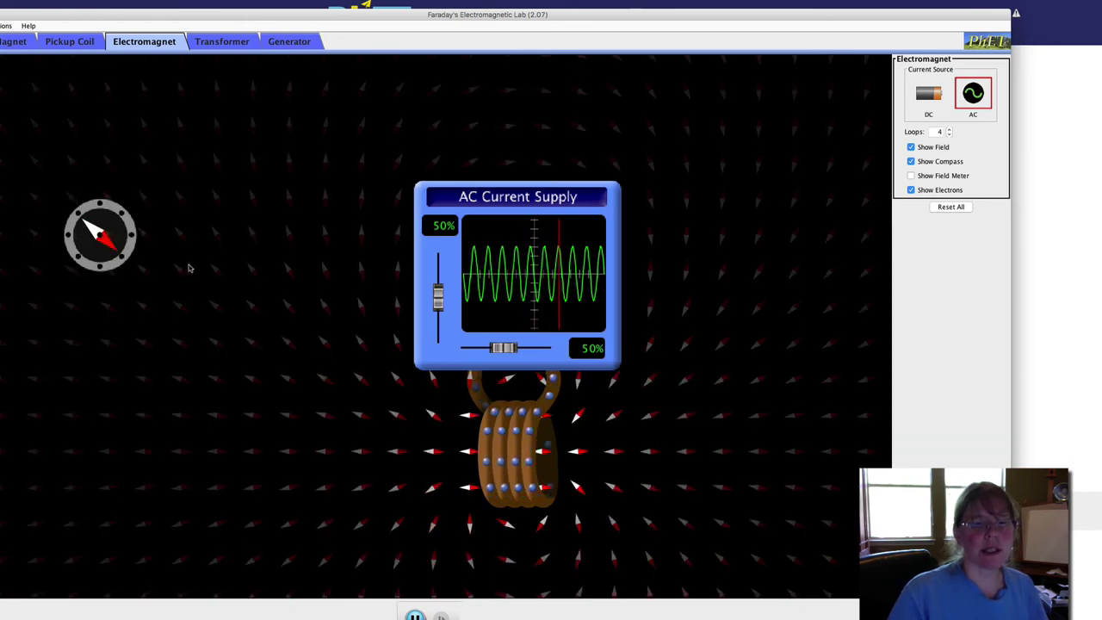
On the Pickup Coil screen, move the coil and bar magnet until the magnet sits inside the 2-loop coil
{"action": "left_click", "coordinate": [74, 44]}
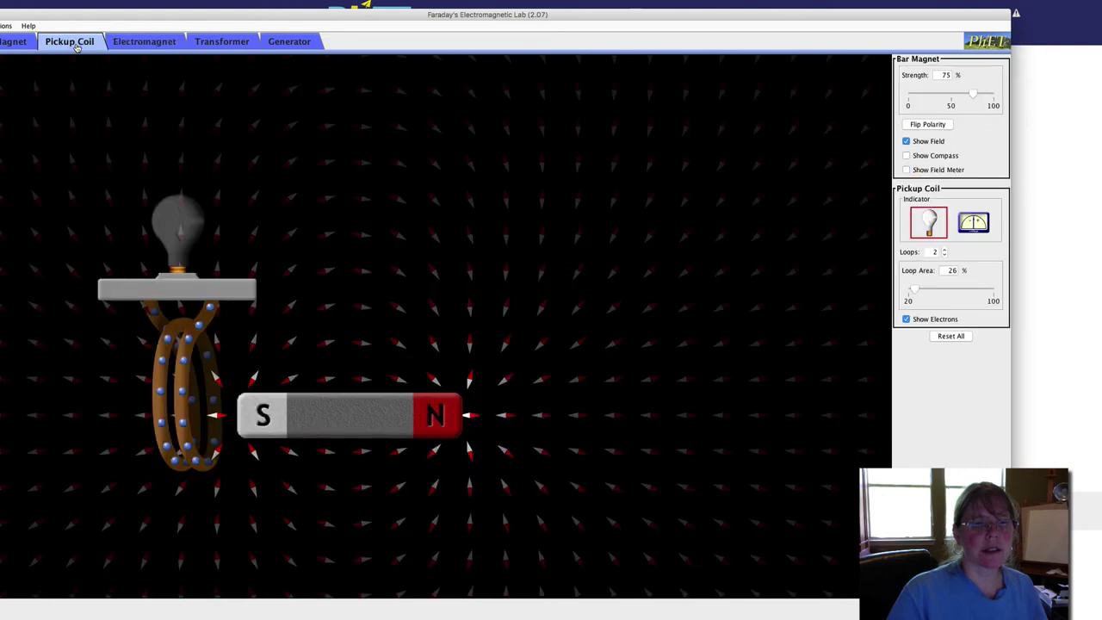
{"action": "left_click_drag", "start_coordinate": [306, 421], "coordinate": [398, 383]}
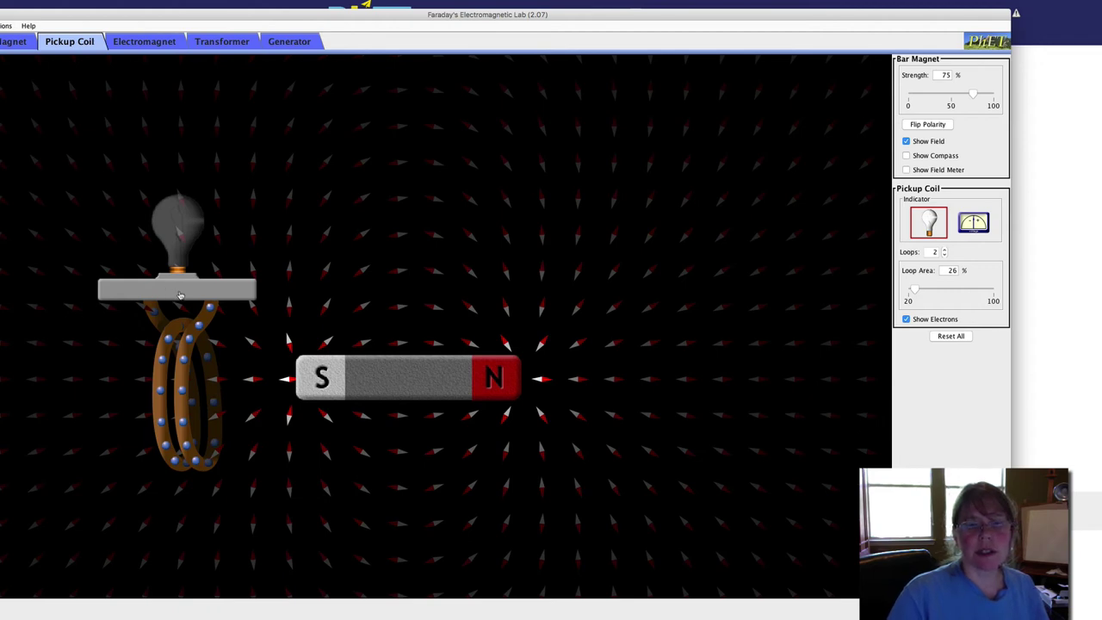
{"action": "left_click_drag", "start_coordinate": [168, 292], "coordinate": [183, 219]}
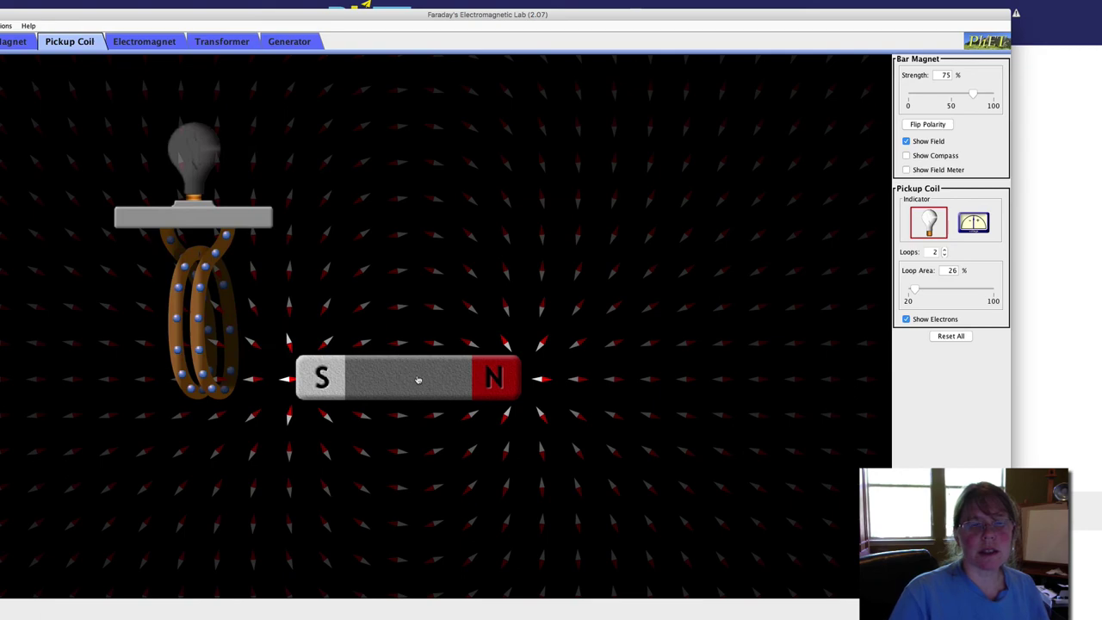
{"action": "left_click_drag", "start_coordinate": [418, 380], "coordinate": [155, 343]}
Enlarge the coil's loop area to 99% and sweep it past the magnet
{"action": "left_click_drag", "start_coordinate": [183, 224], "coordinate": [154, 246]}
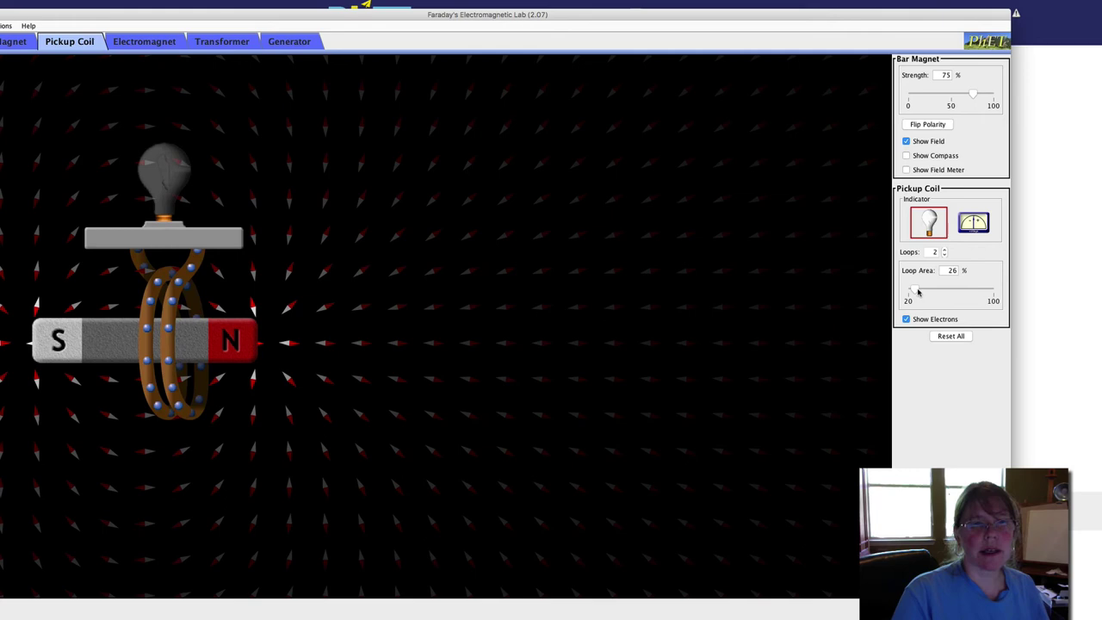
{"action": "left_click_drag", "start_coordinate": [918, 293], "coordinate": [994, 290]}
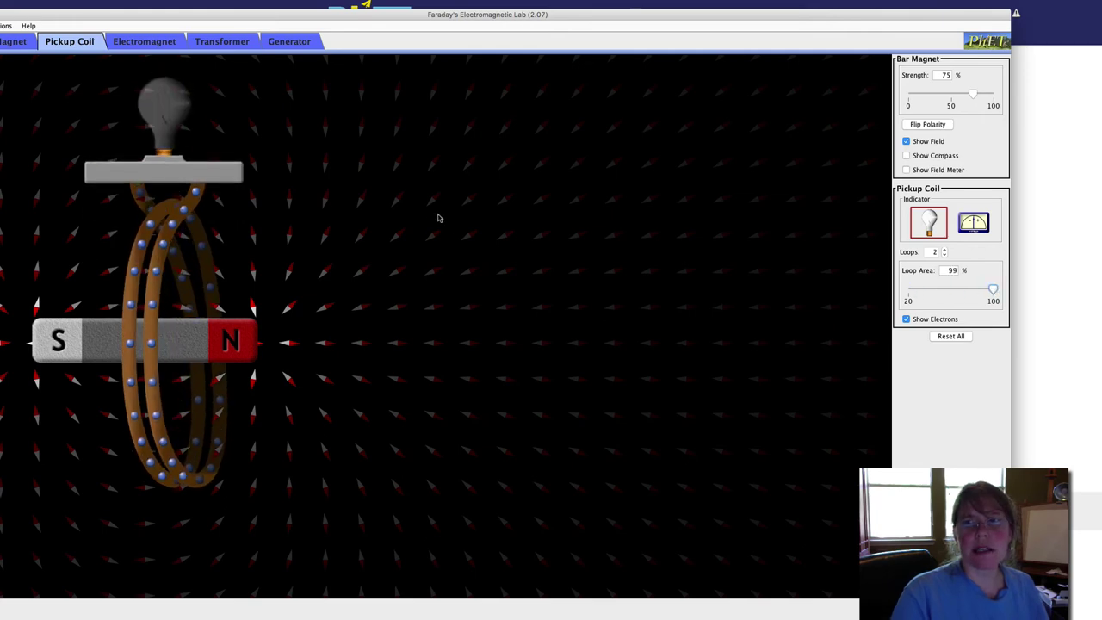
{"action": "left_click_drag", "start_coordinate": [161, 173], "coordinate": [122, 173]}
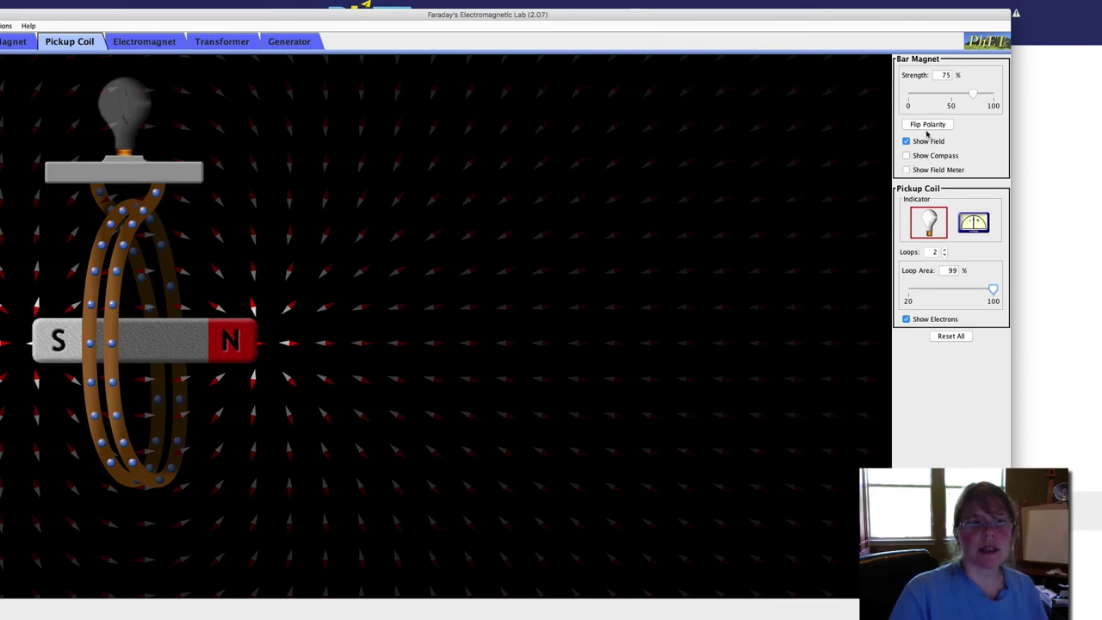
Raise the magnet strength to 100% and move the magnet out of and back into the coil
{"action": "left_click_drag", "start_coordinate": [972, 94], "coordinate": [928, 94]}
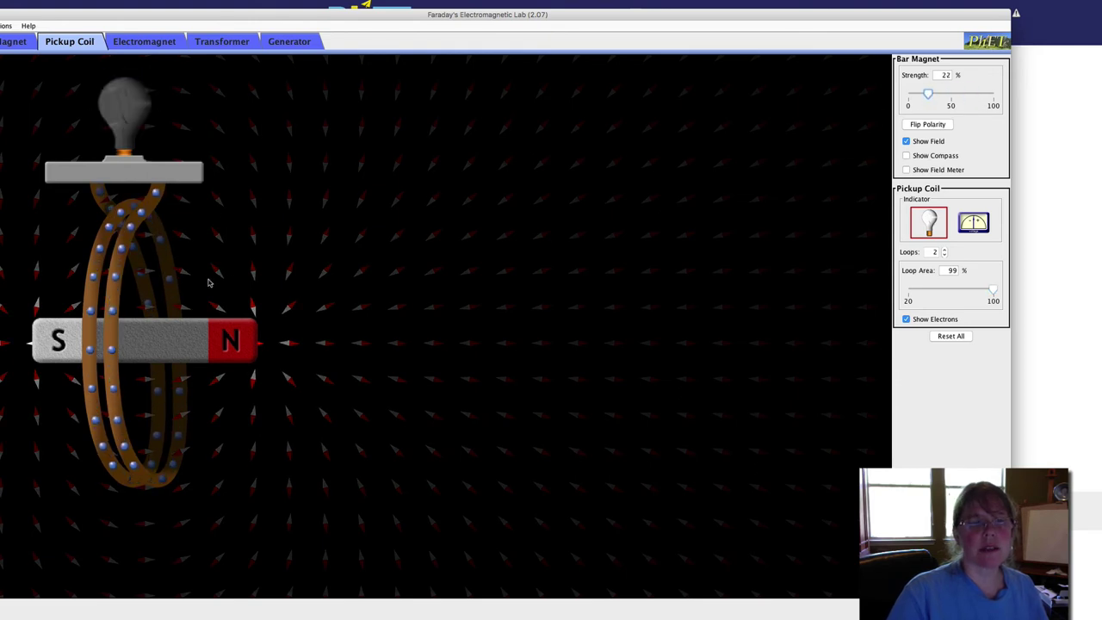
{"action": "mouse_move", "coordinate": [201, 322]}
{"action": "left_mouse_down"}
{"action": "mouse_move", "coordinate": [161, 323]}
{"action": "mouse_move", "coordinate": [200, 328]}
{"action": "mouse_move", "coordinate": [239, 316]}
{"action": "mouse_move", "coordinate": [101, 315]}
{"action": "mouse_move", "coordinate": [396, 315]}
{"action": "mouse_move", "coordinate": [218, 324]}
{"action": "left_mouse_up"}
{"action": "left_click_drag", "start_coordinate": [927, 94], "coordinate": [994, 94]}
{"action": "left_click_drag", "start_coordinate": [142, 327], "coordinate": [390, 325]}
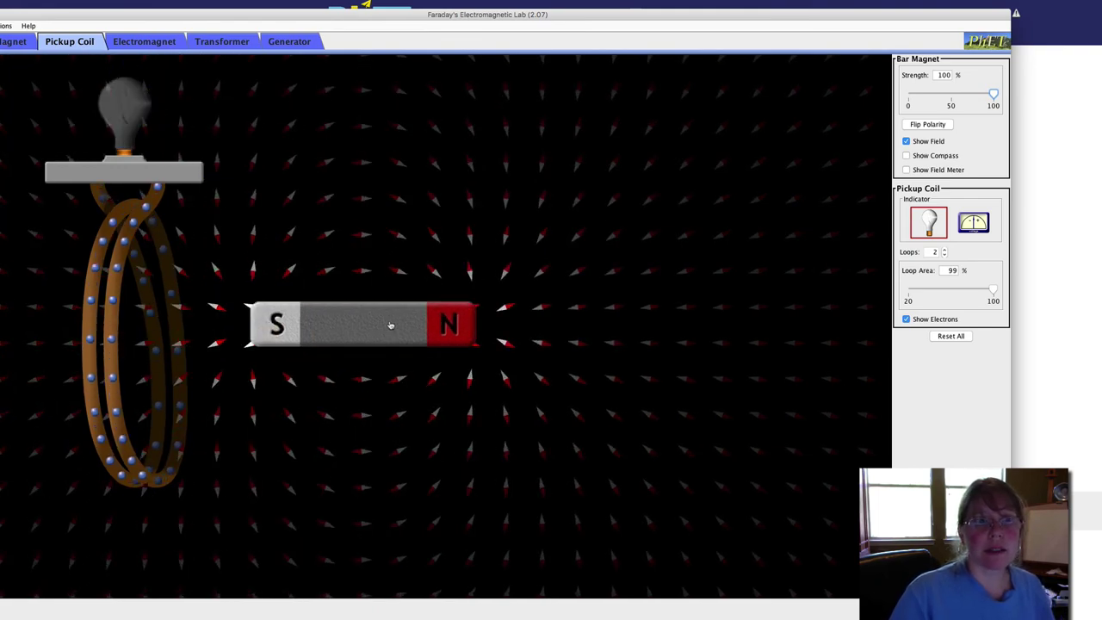
{"action": "left_click_drag", "start_coordinate": [390, 324], "coordinate": [193, 330]}
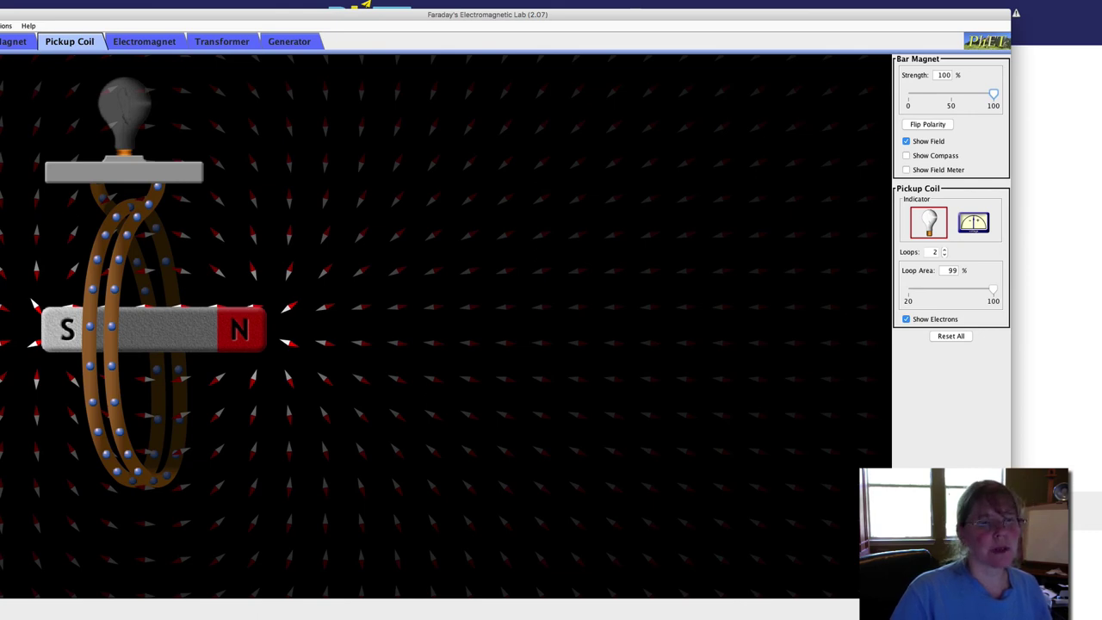
On the Generator screen, turn on the faucet so water spins the magnet at 77 RPM
{"action": "left_click", "coordinate": [297, 43]}
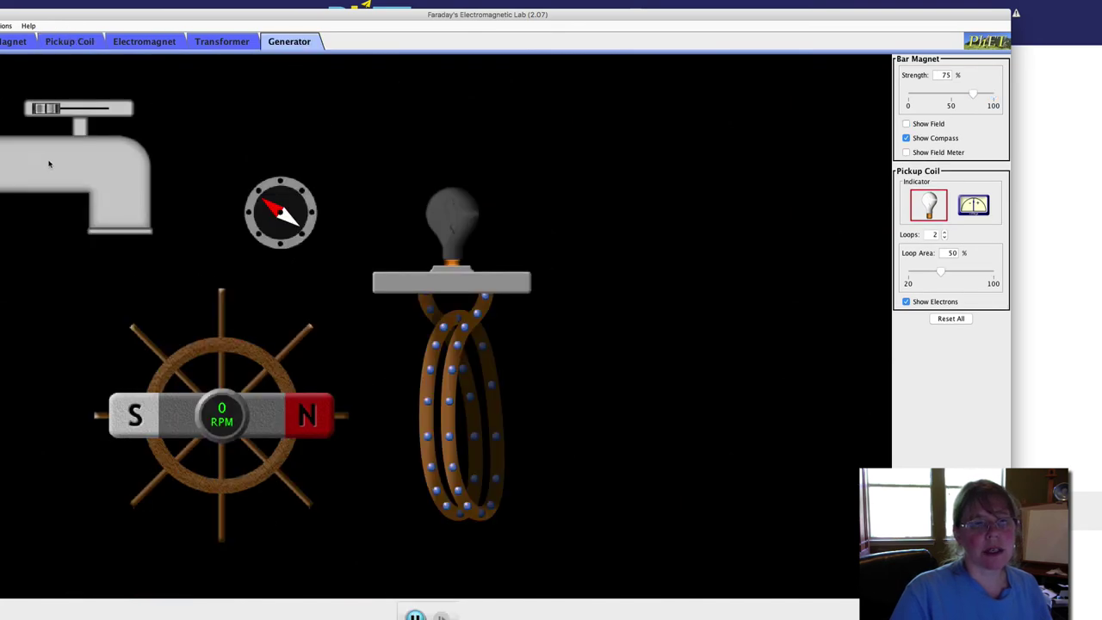
{"action": "left_click_drag", "start_coordinate": [48, 108], "coordinate": [96, 110]}
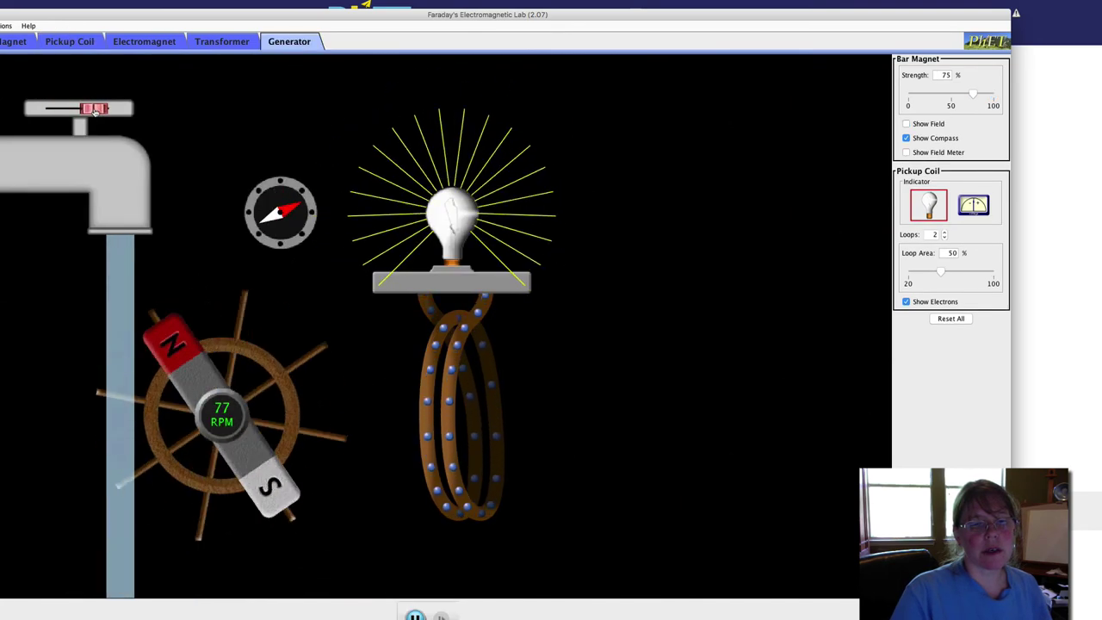